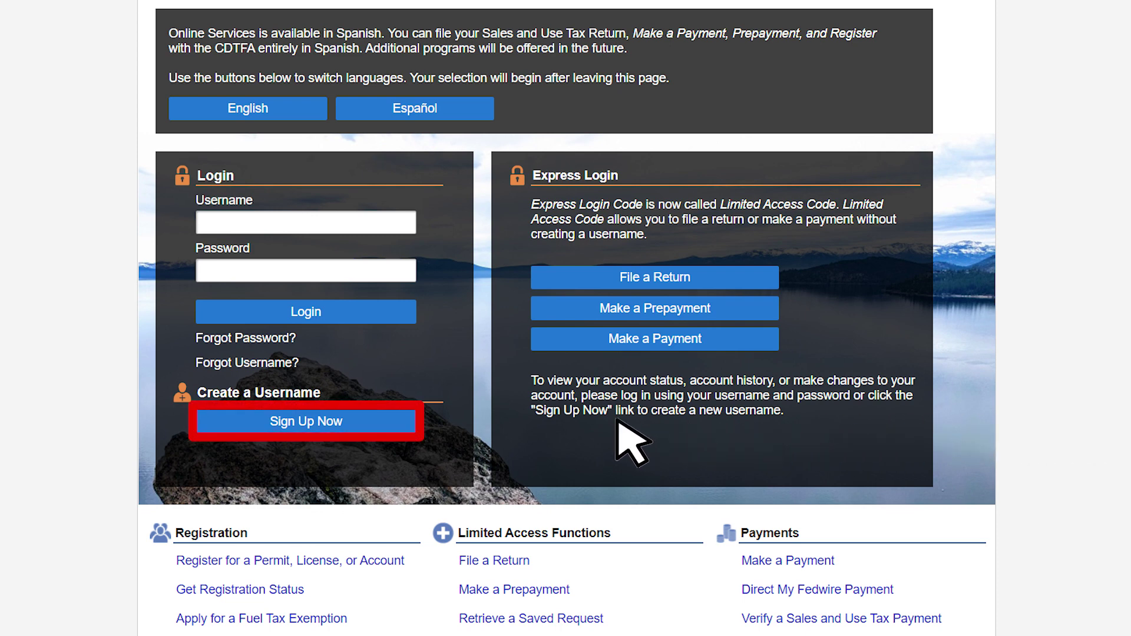
- Start a new logon sign-up as a third party delegate and continue to Third Party Instructions
left_click(306, 422)
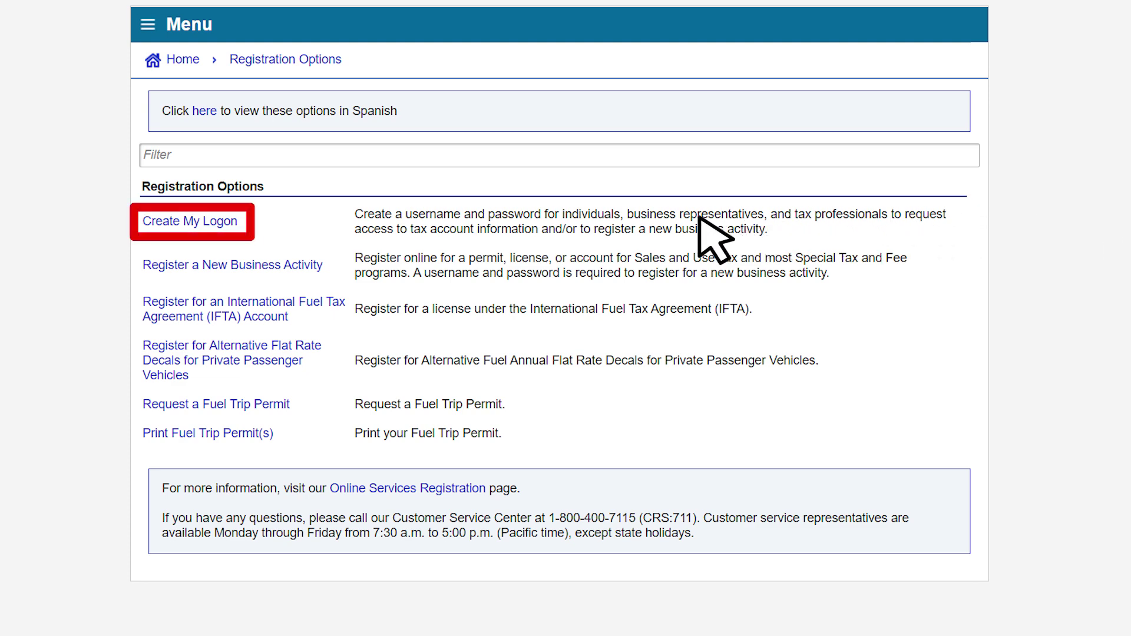
left_click(197, 222)
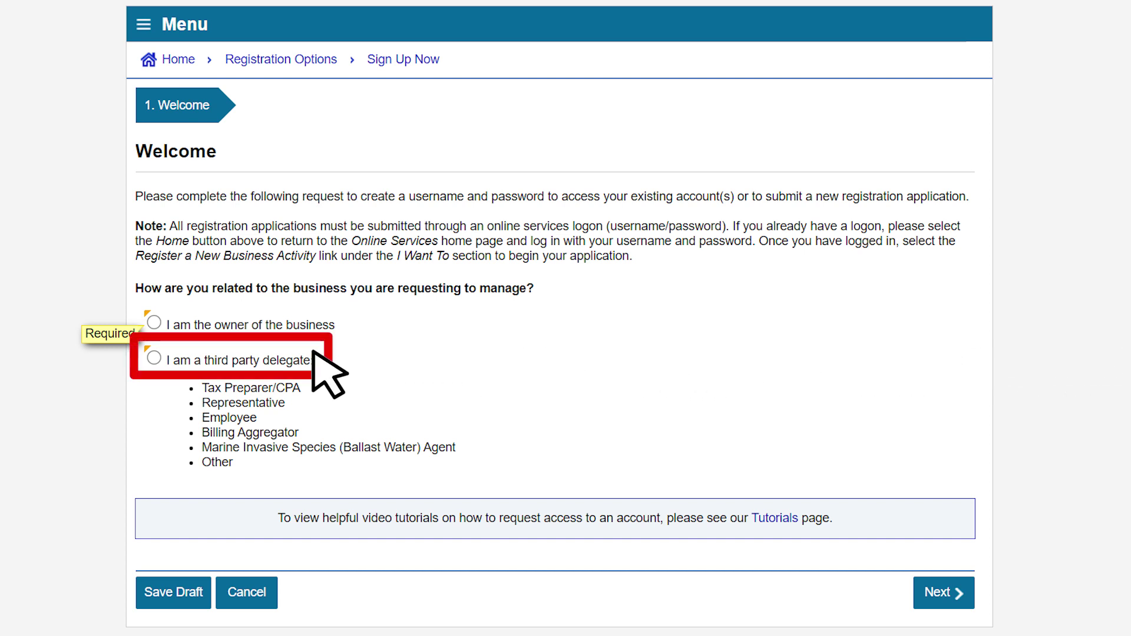
left_click(154, 357)
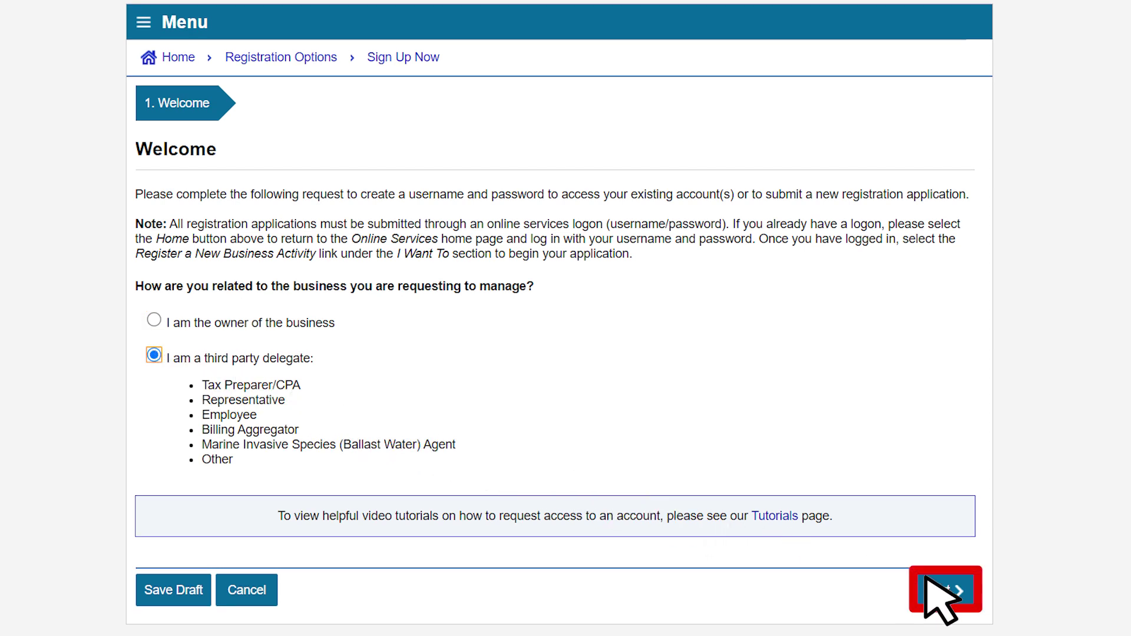
left_click(945, 587)
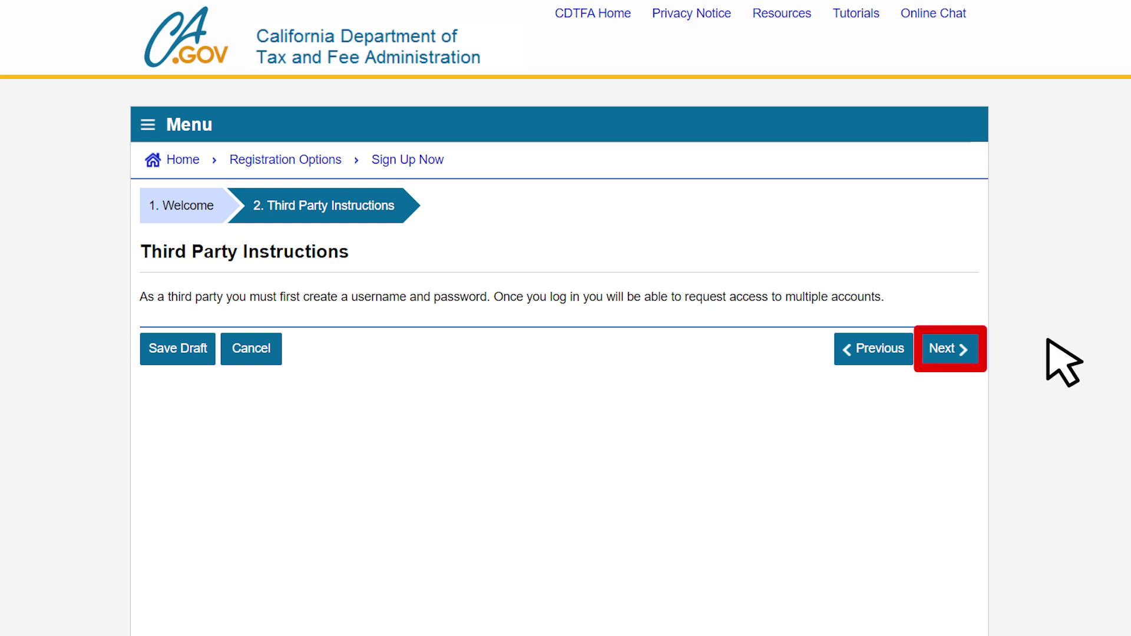
- Submit the delegate's personal details, then verify and save the primary address in SACRAMENTO county
left_click(949, 347)
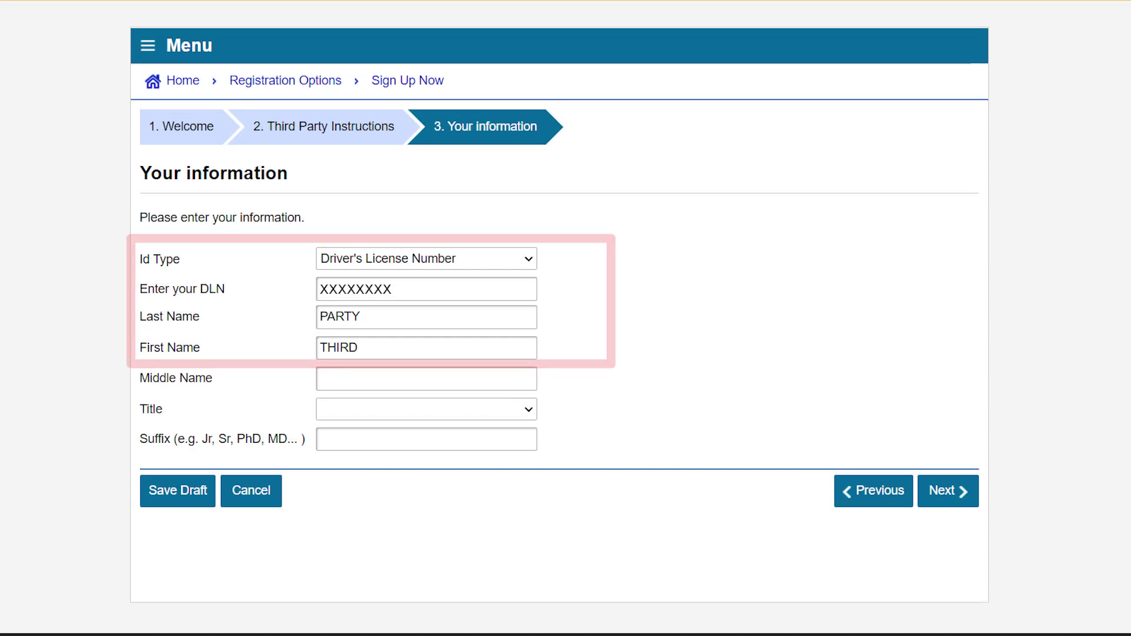
left_click(950, 492)
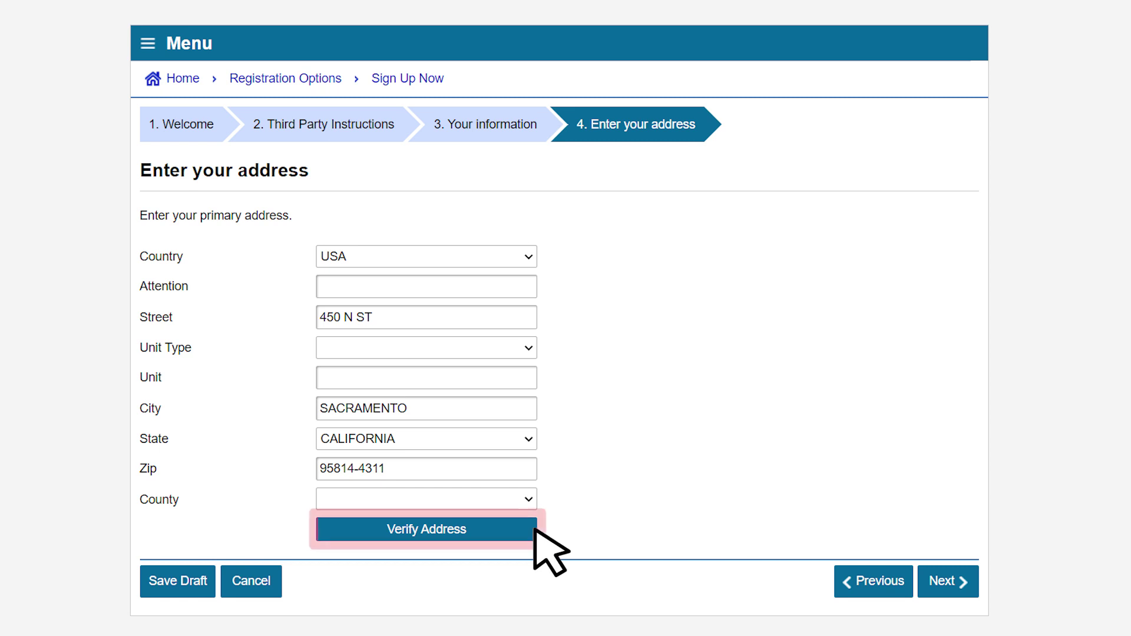
left_click(429, 523)
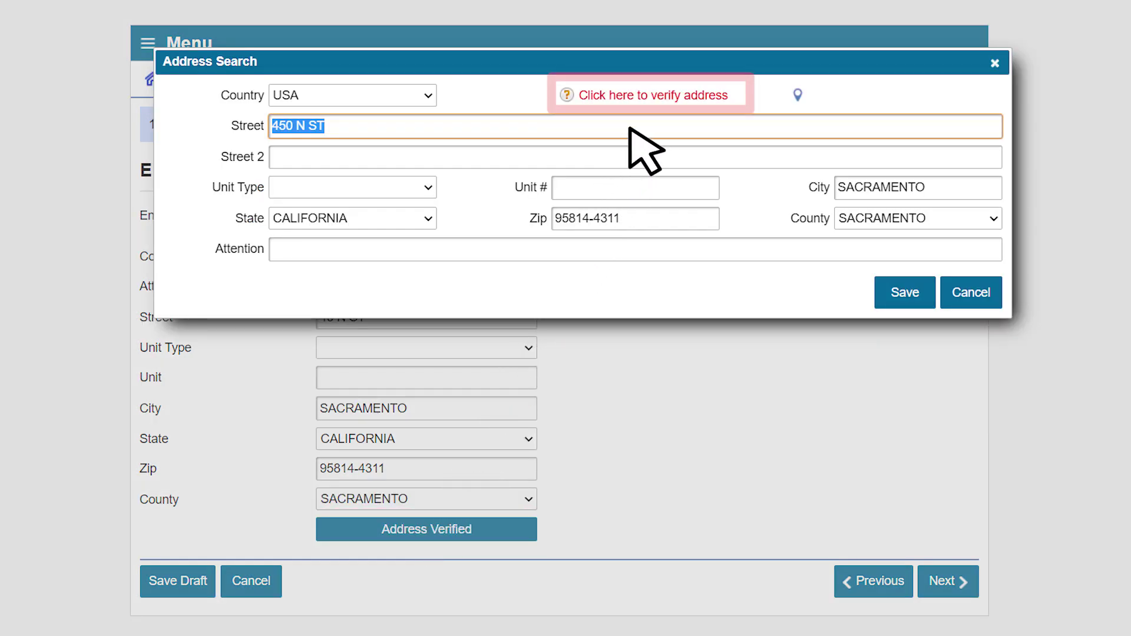
left_click(651, 88)
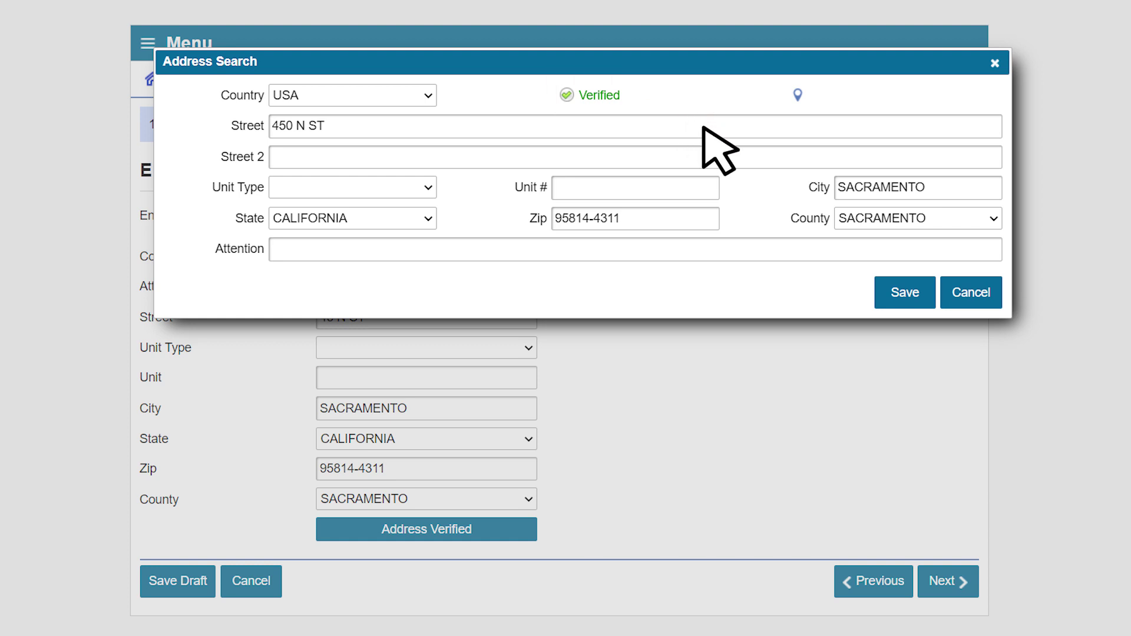
left_click(910, 296)
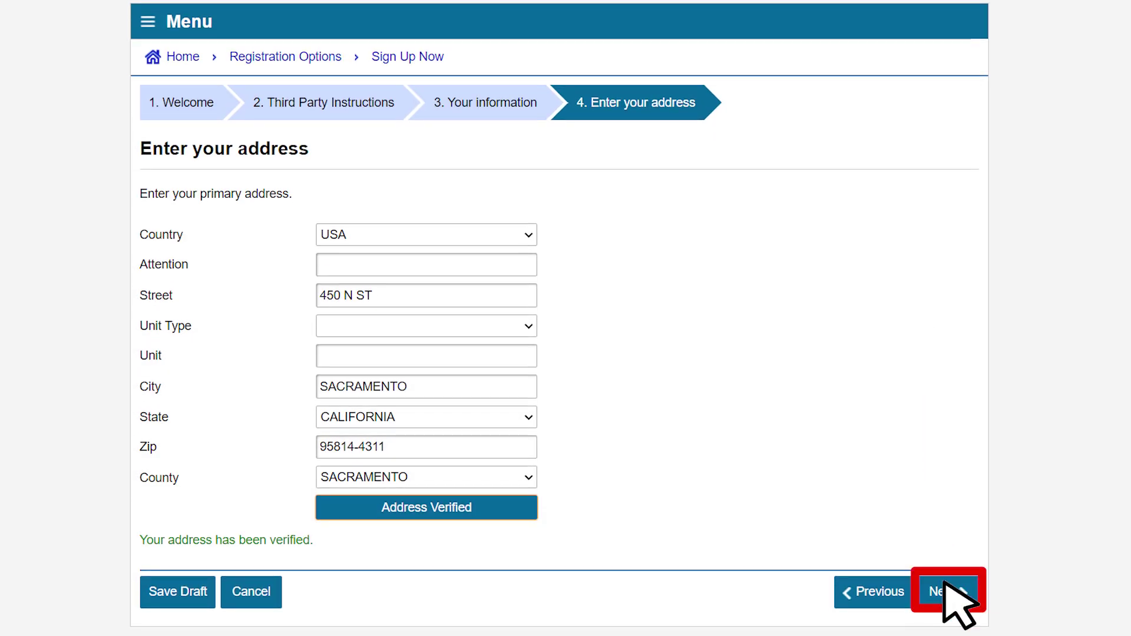
- Finish sign-up by passing Login Information and submitting e-mail and business phone contact details
left_click(946, 594)
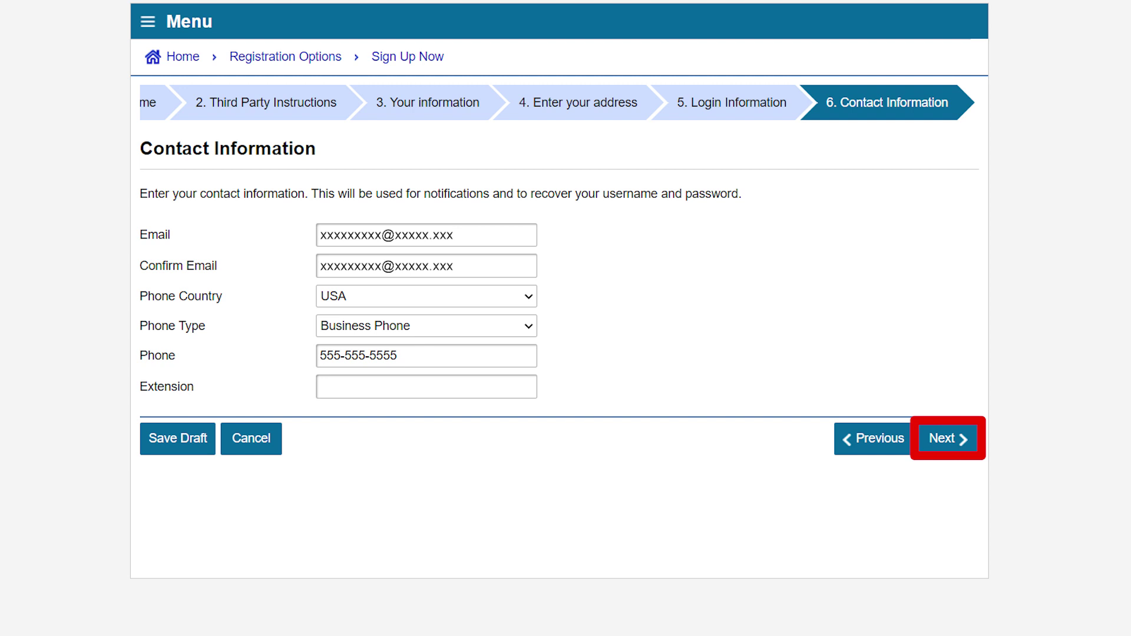
left_click(945, 436)
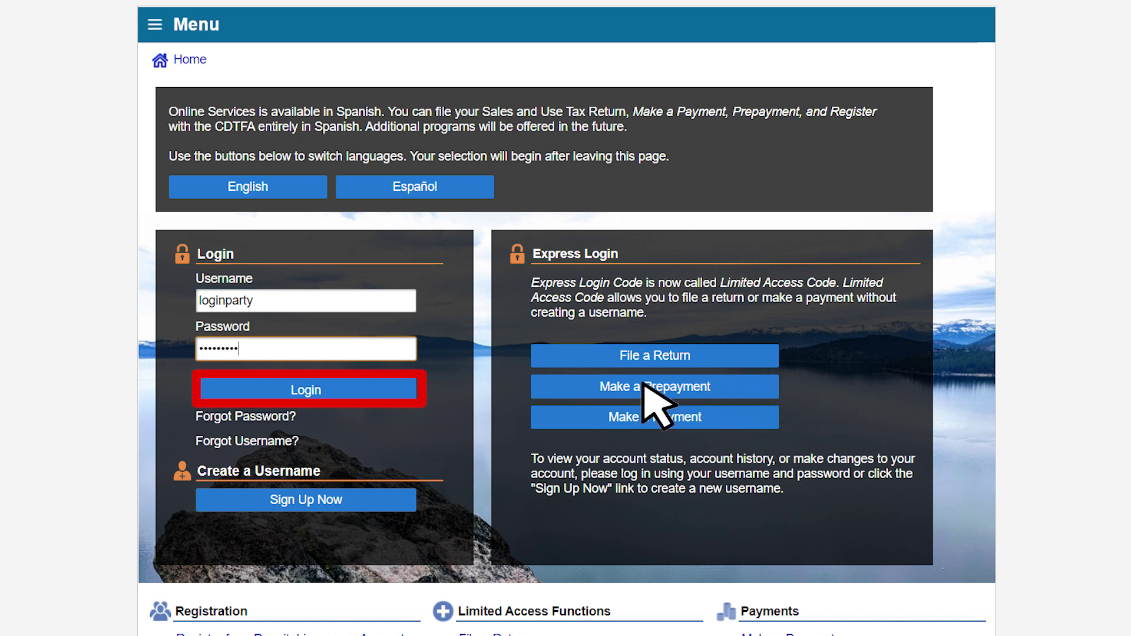
- Log in with the new credentials, confirming with the e-mailed authentication code
left_click(306, 389)
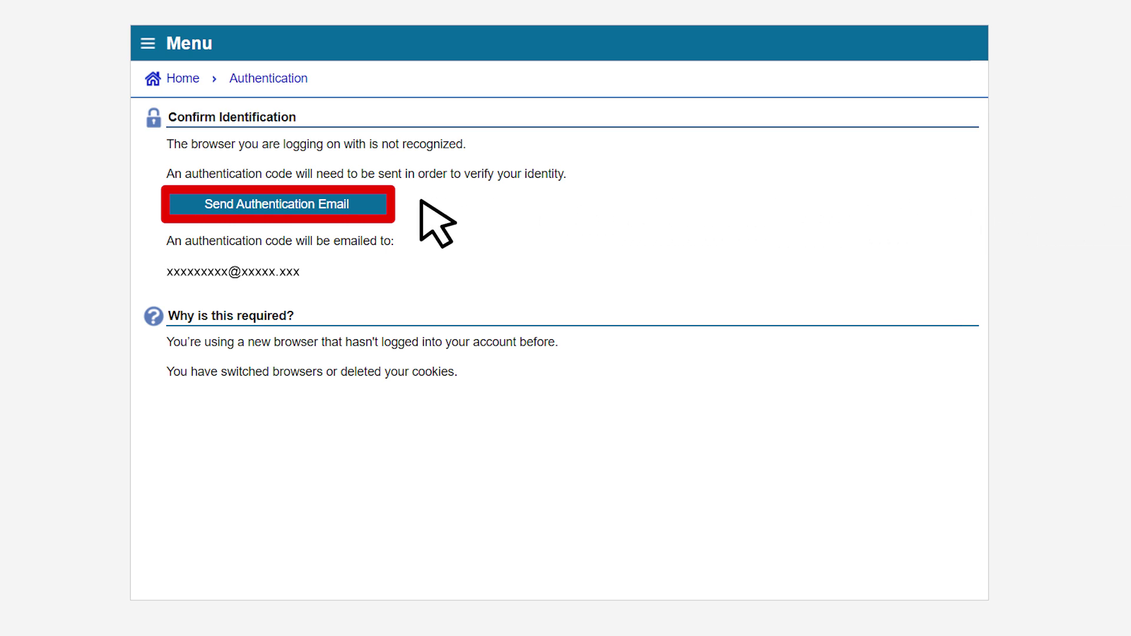
left_click(287, 204)
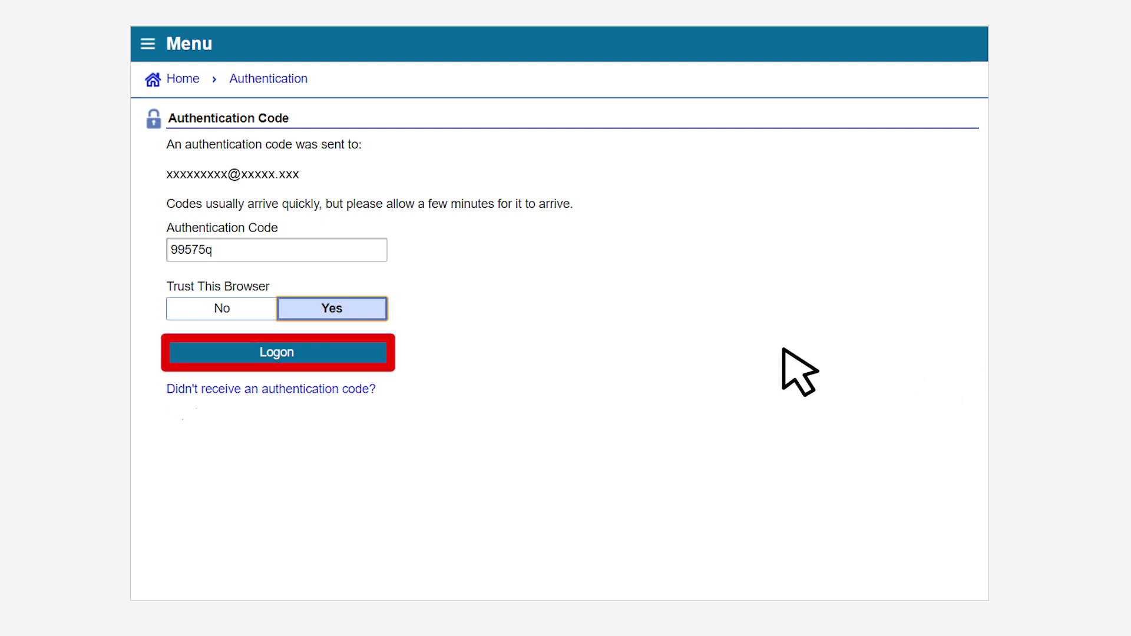
left_click(280, 354)
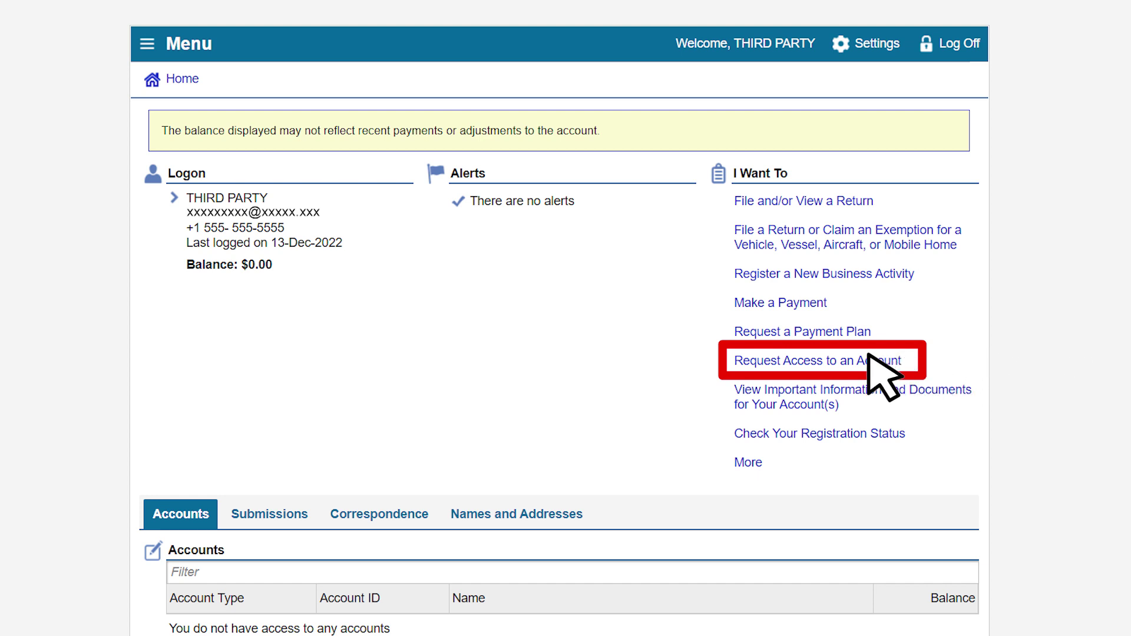
- Request account access as a third party delegate, answering No to having a security code
left_click(818, 355)
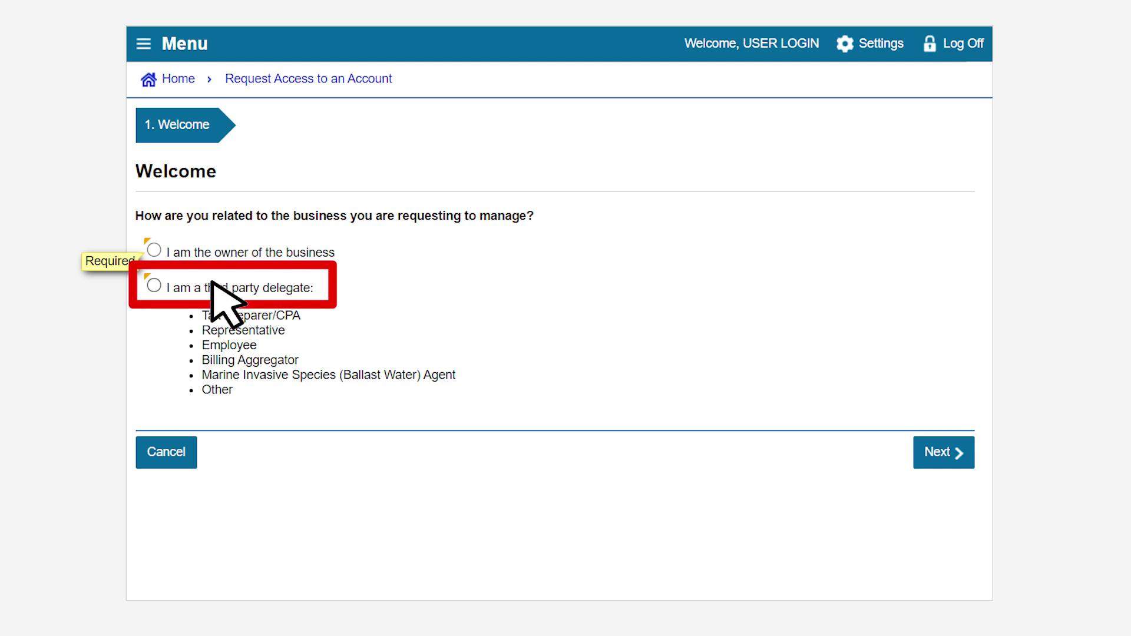
left_click(154, 285)
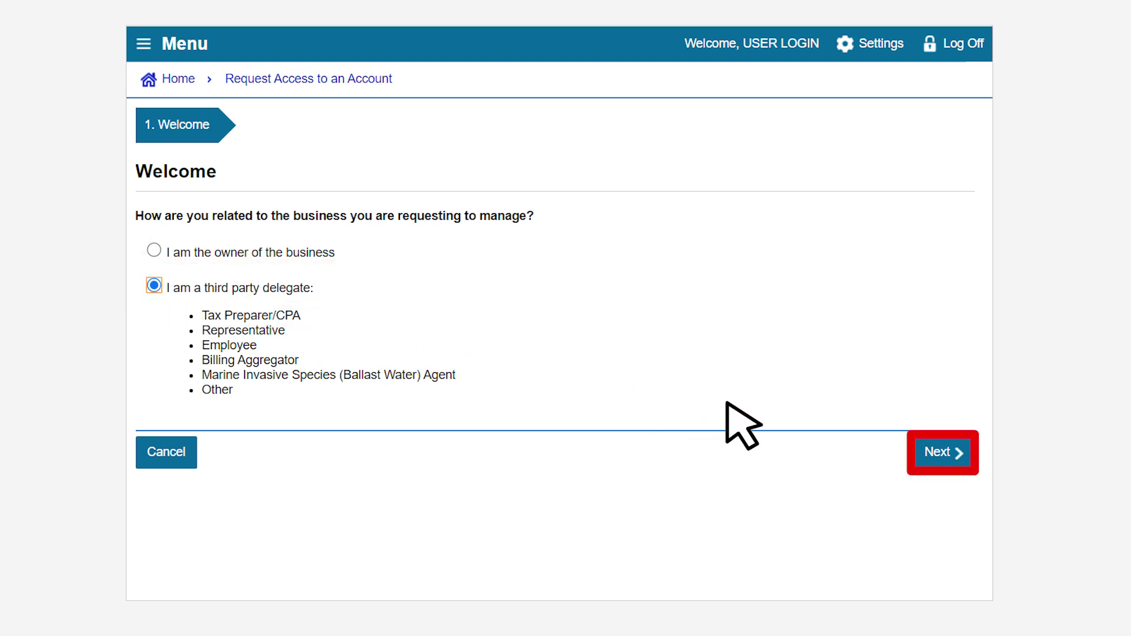
left_click(943, 453)
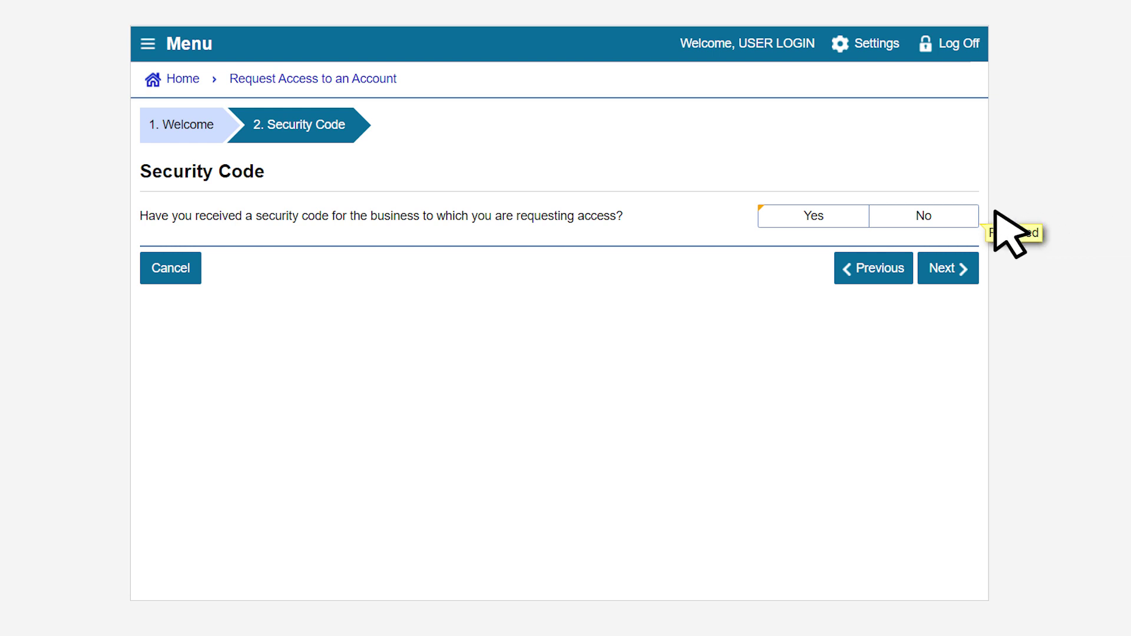
left_click(922, 216)
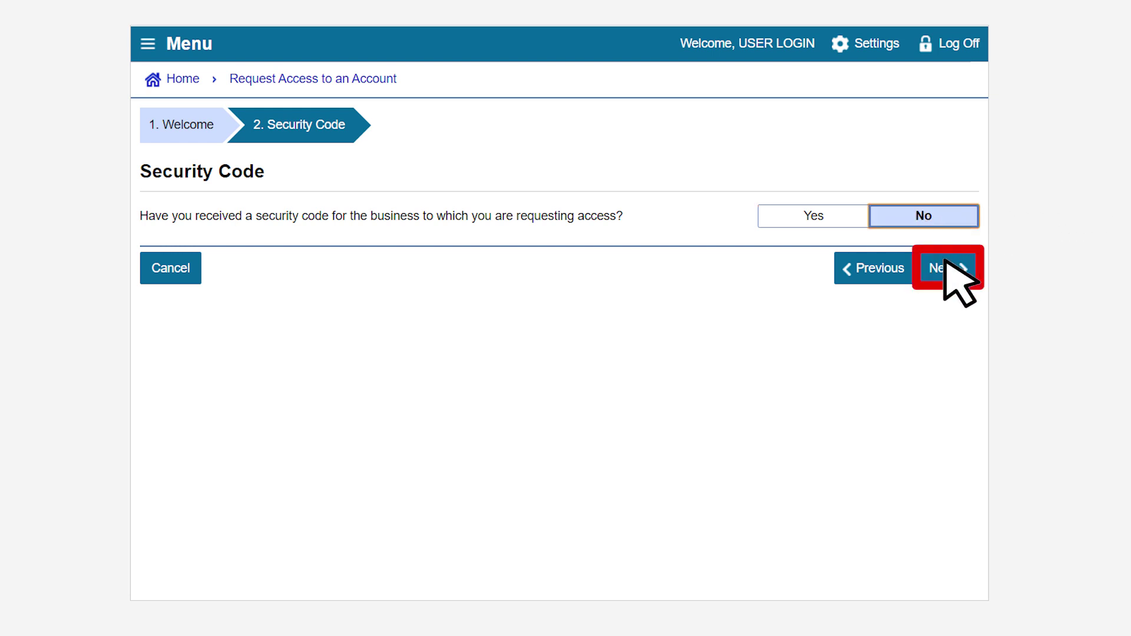
left_click(945, 262)
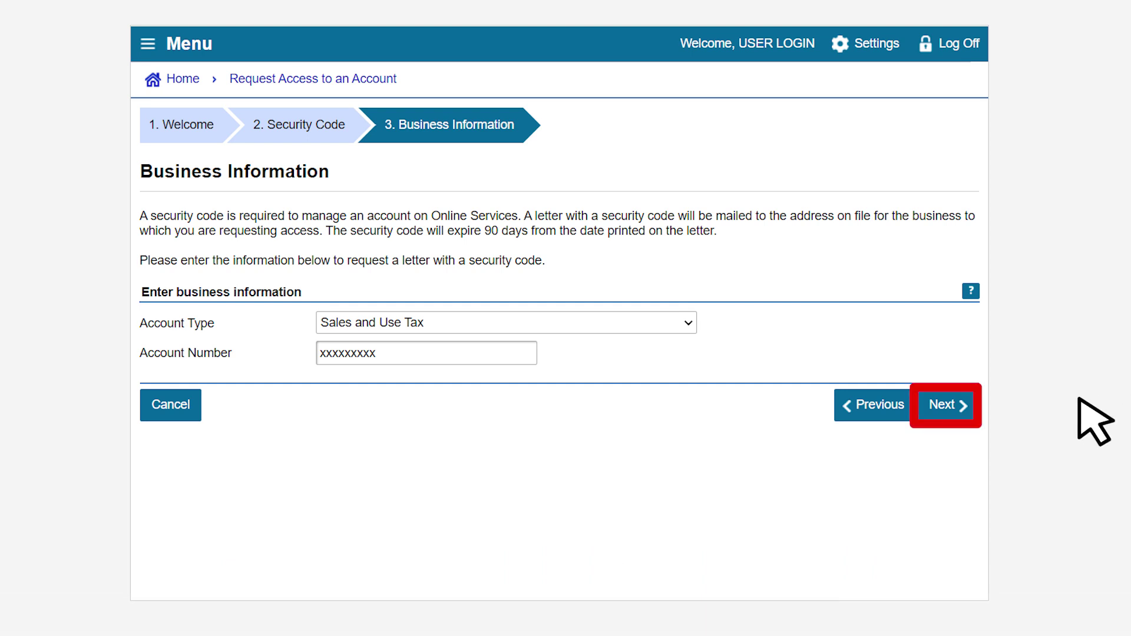
- Submit the Sales and Use Tax account type and account number
left_click(949, 405)
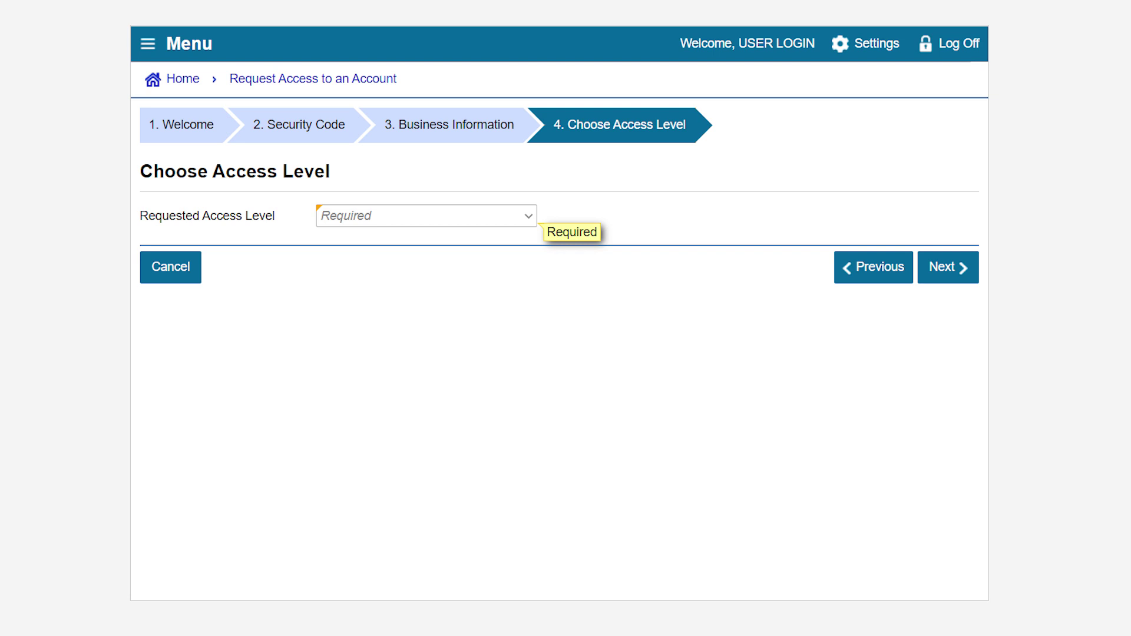
- Request All Access as the access level and continue to the Summary
left_click(528, 215)
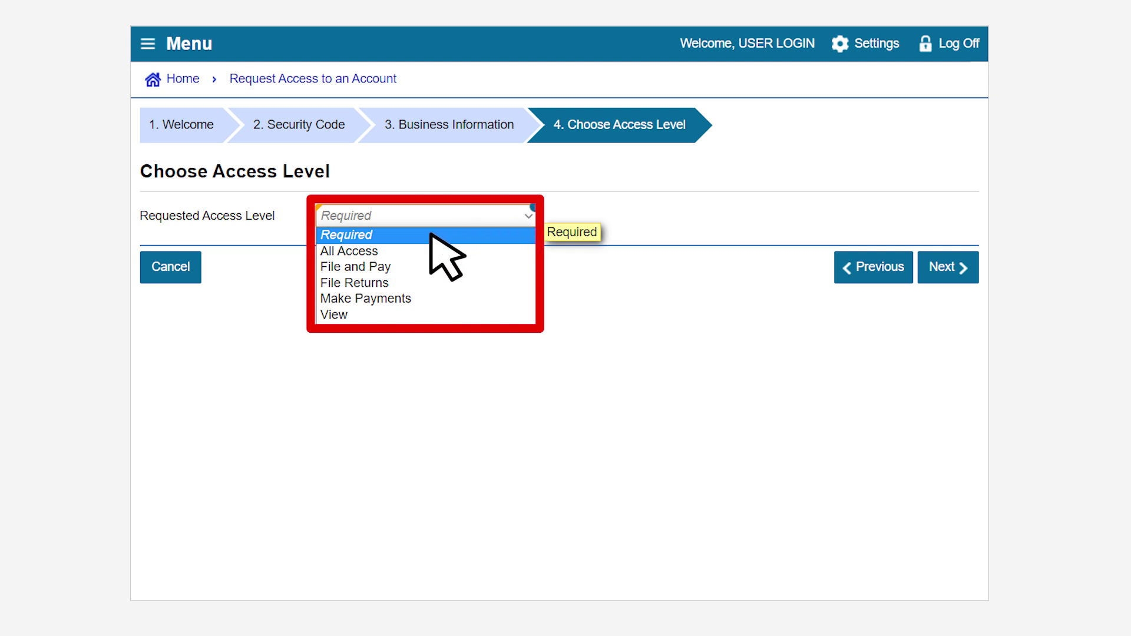
left_click(355, 251)
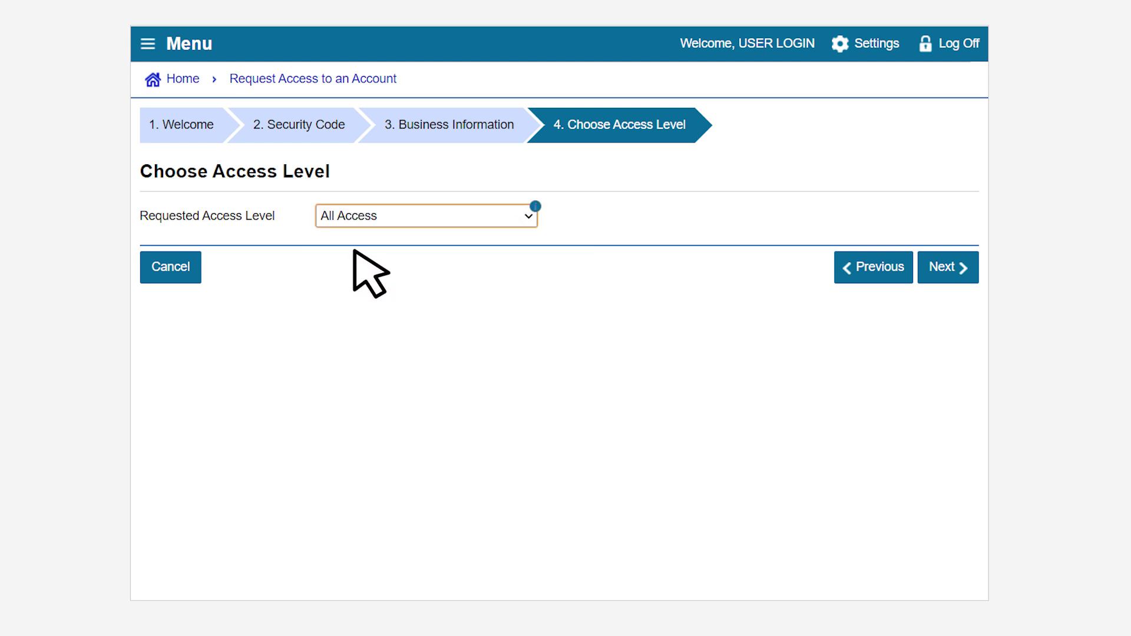
left_click(944, 260)
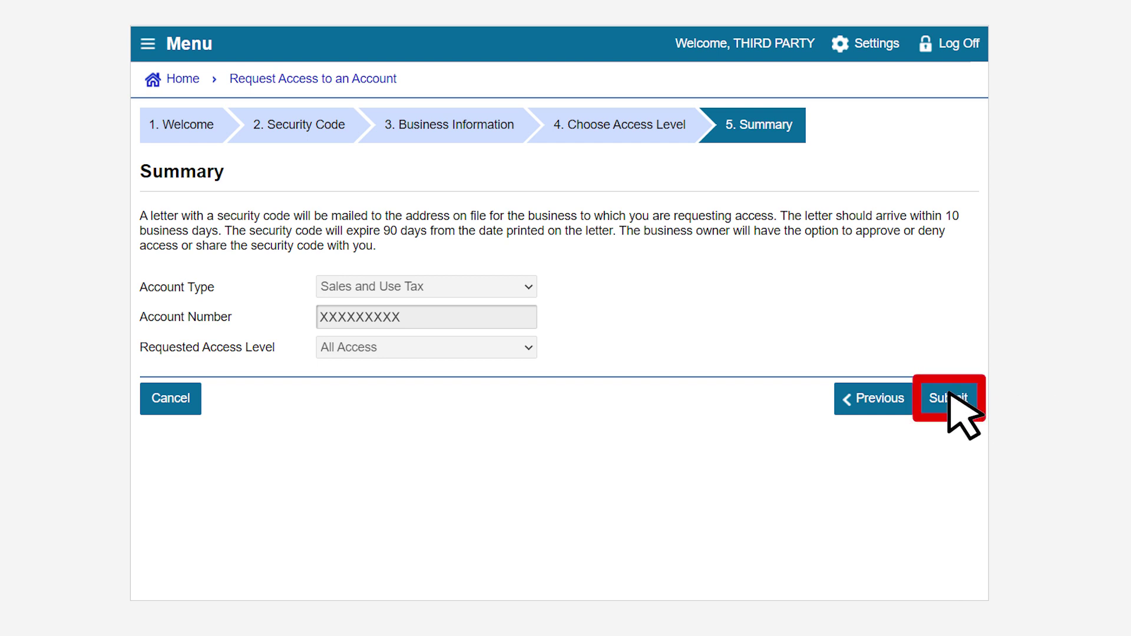
- Submit the access request so a security code letter is mailed
left_click(950, 395)
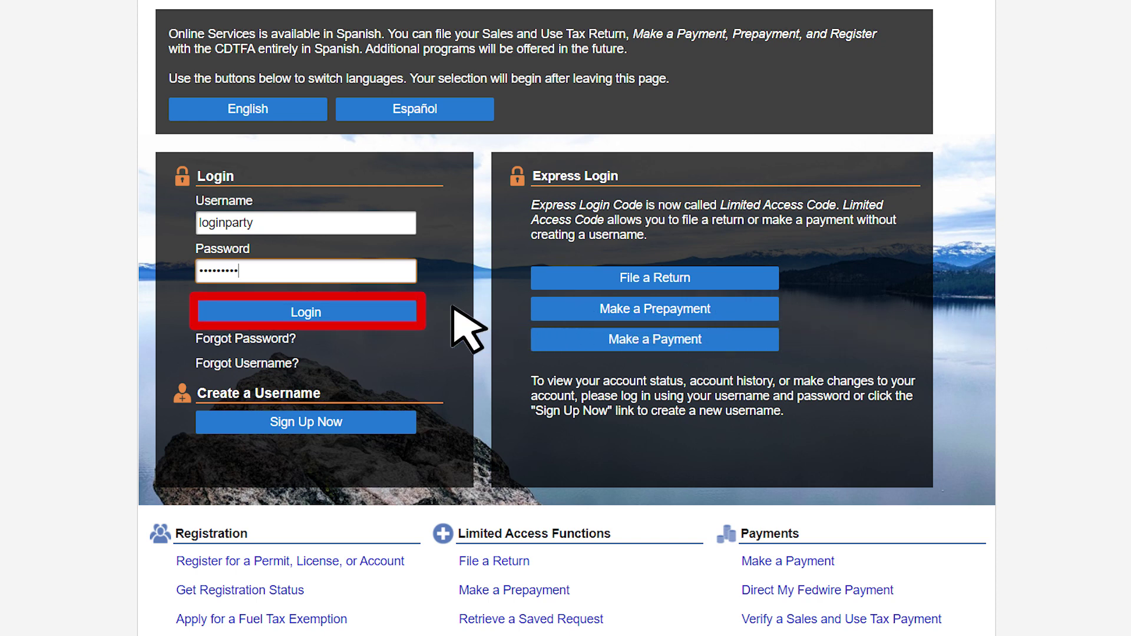
- Log back in and begin a new Request Access to an Account
left_click(302, 312)
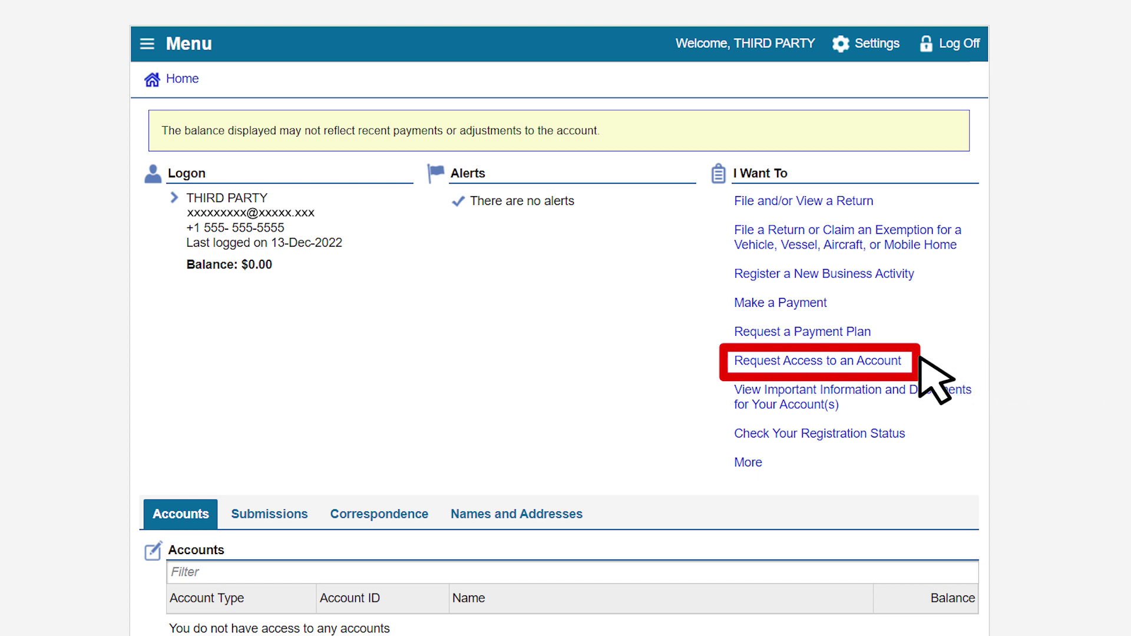
left_click(812, 360)
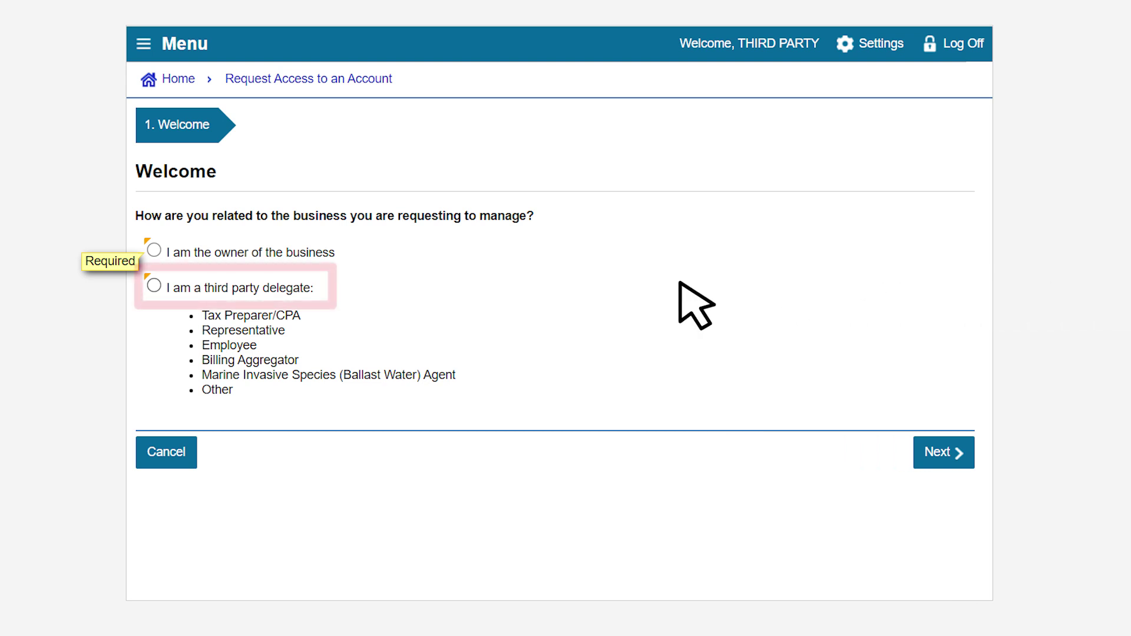
- Identify as a third party delegate who has received a security code
left_click(153, 285)
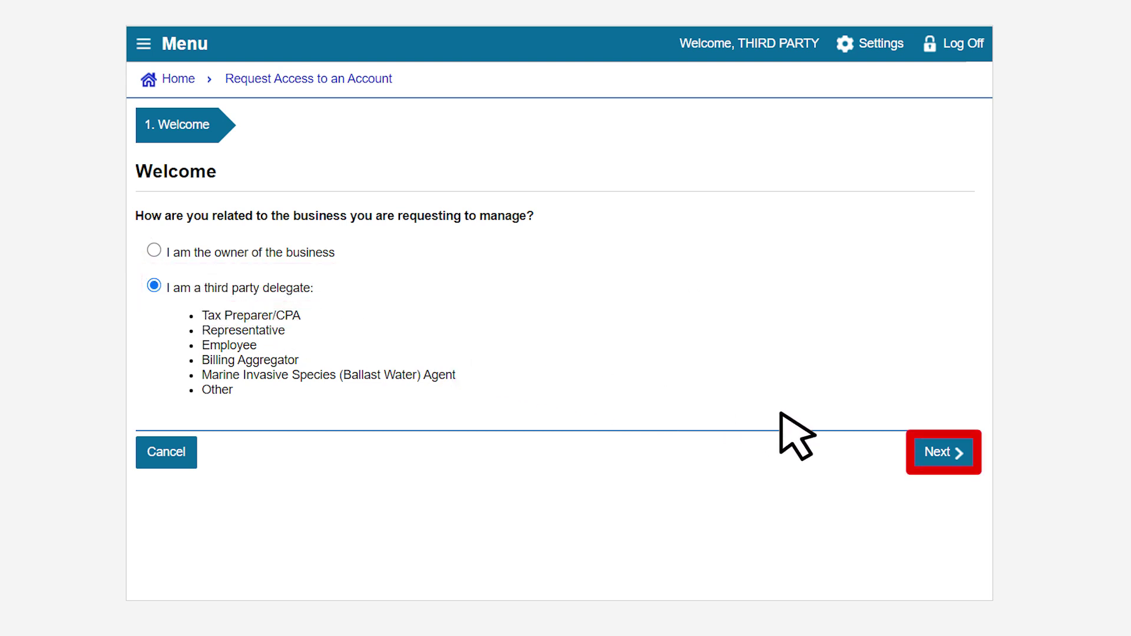
left_click(943, 449)
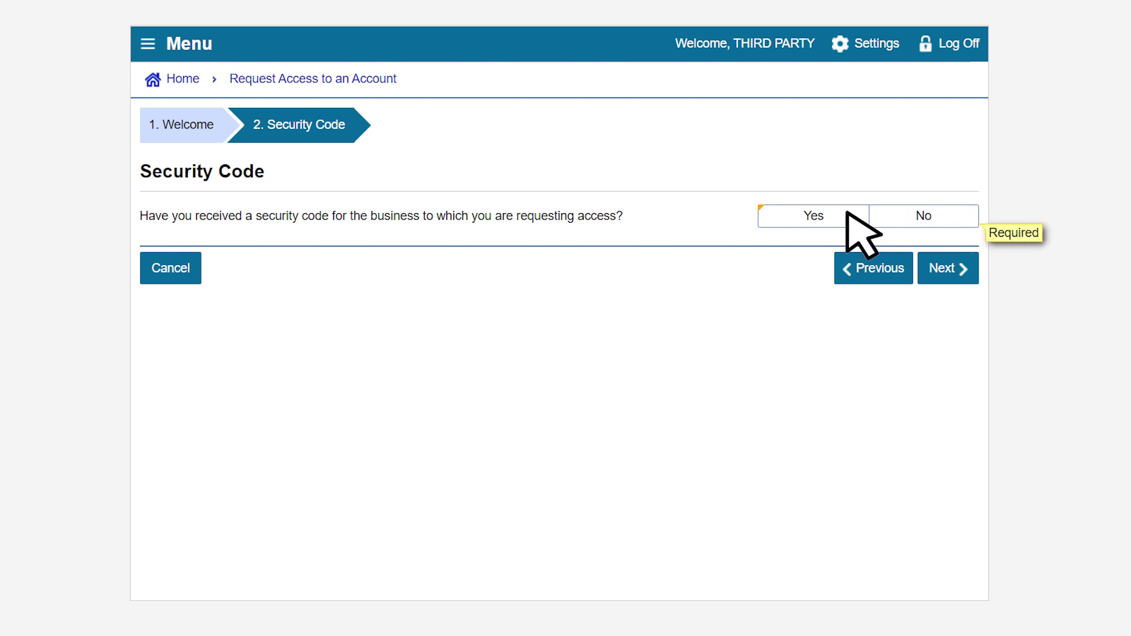
left_click(817, 213)
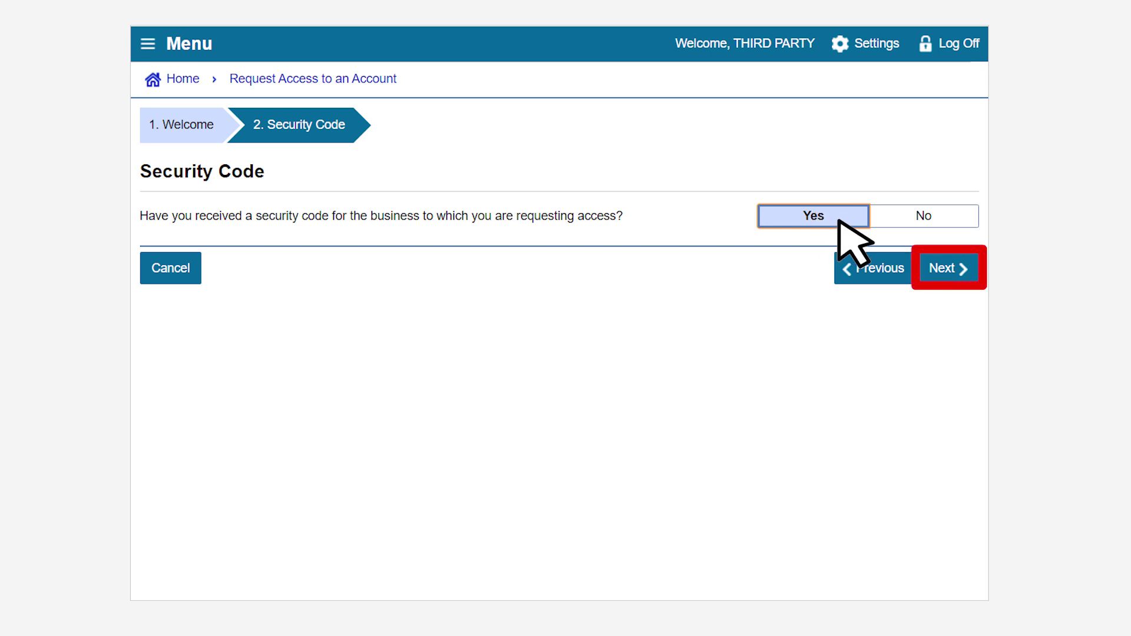
left_click(949, 263)
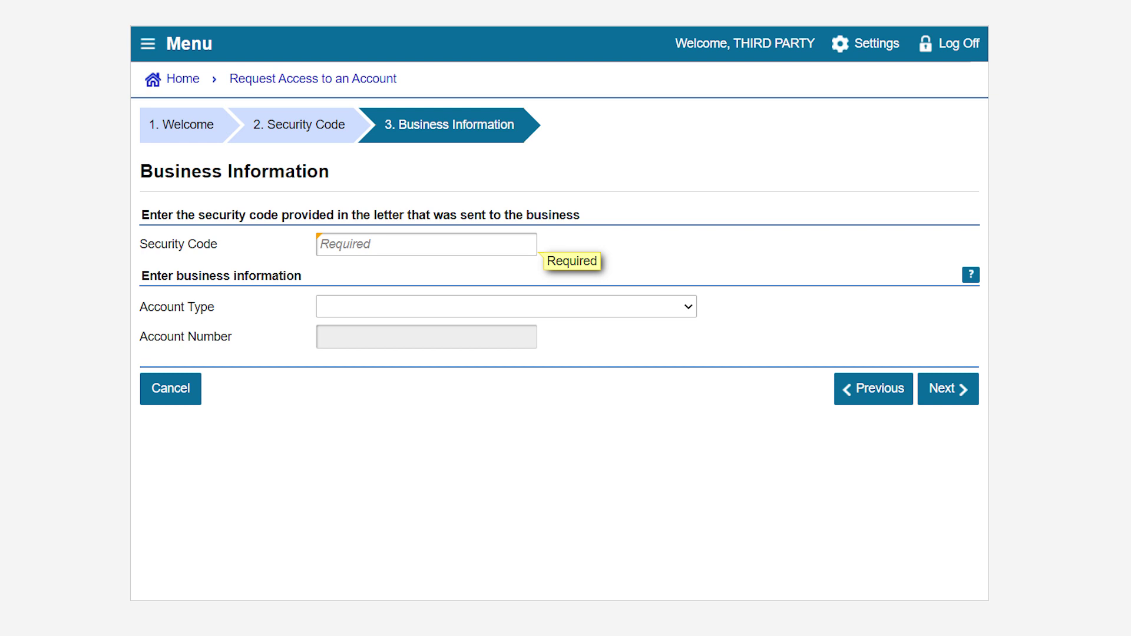
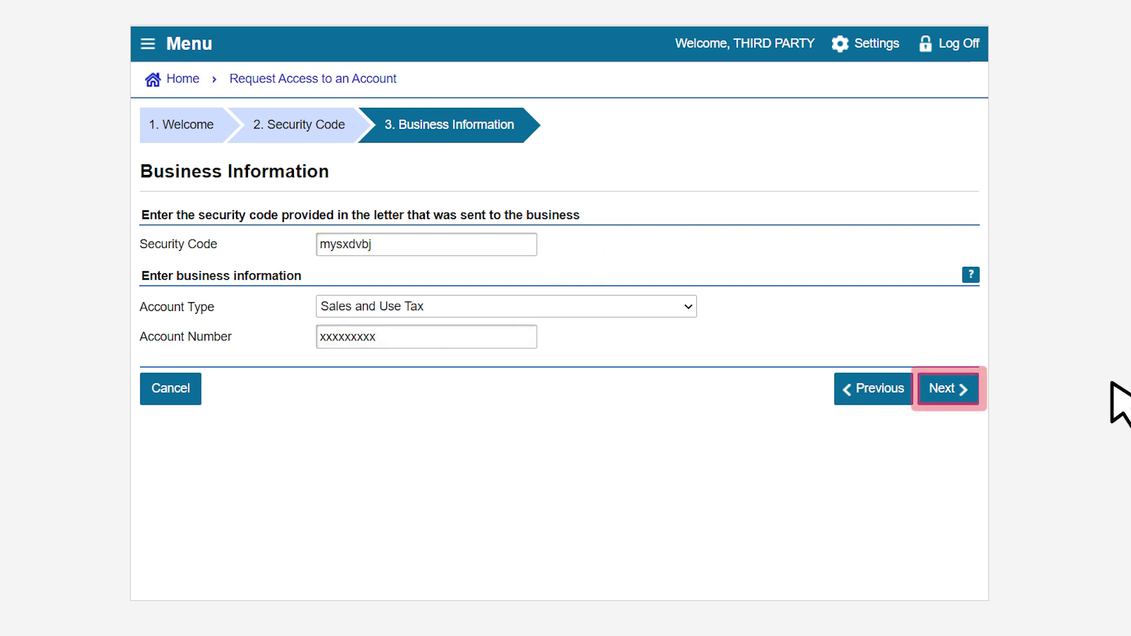
- Paste the security code from the letter, review the summary, submit the access request, and finish
left_click(946, 386)
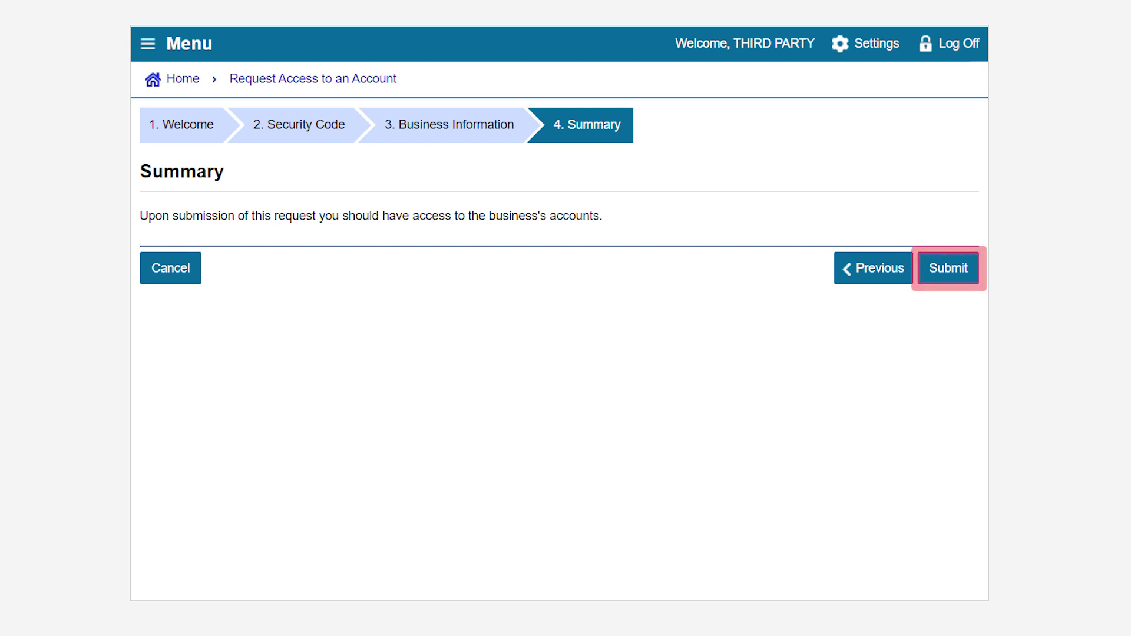
left_click(965, 267)
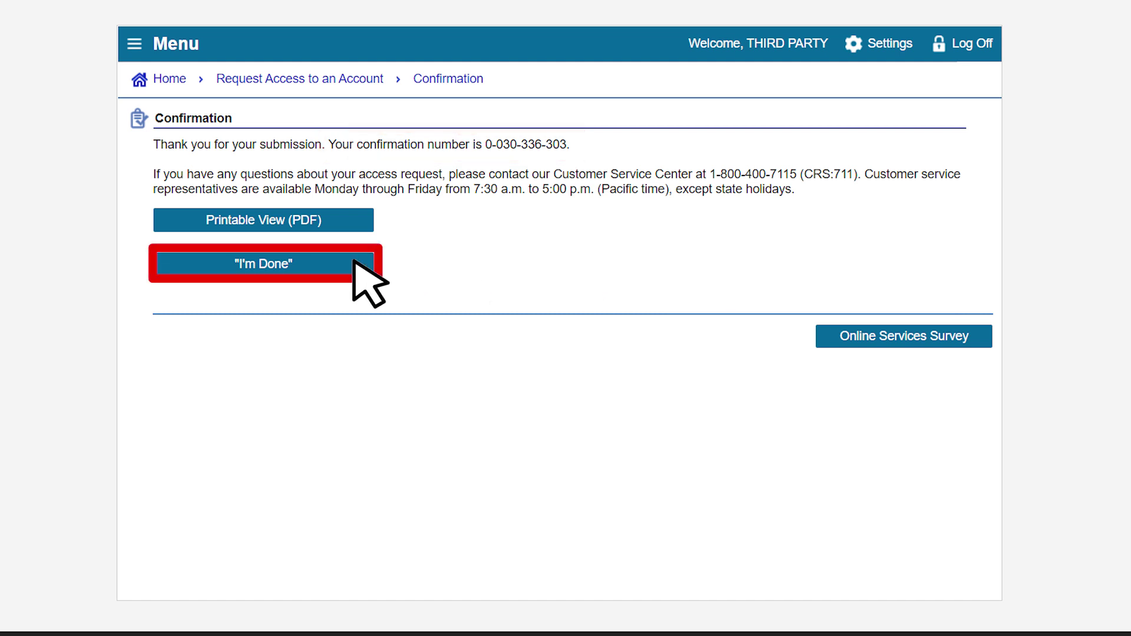
left_click(262, 263)
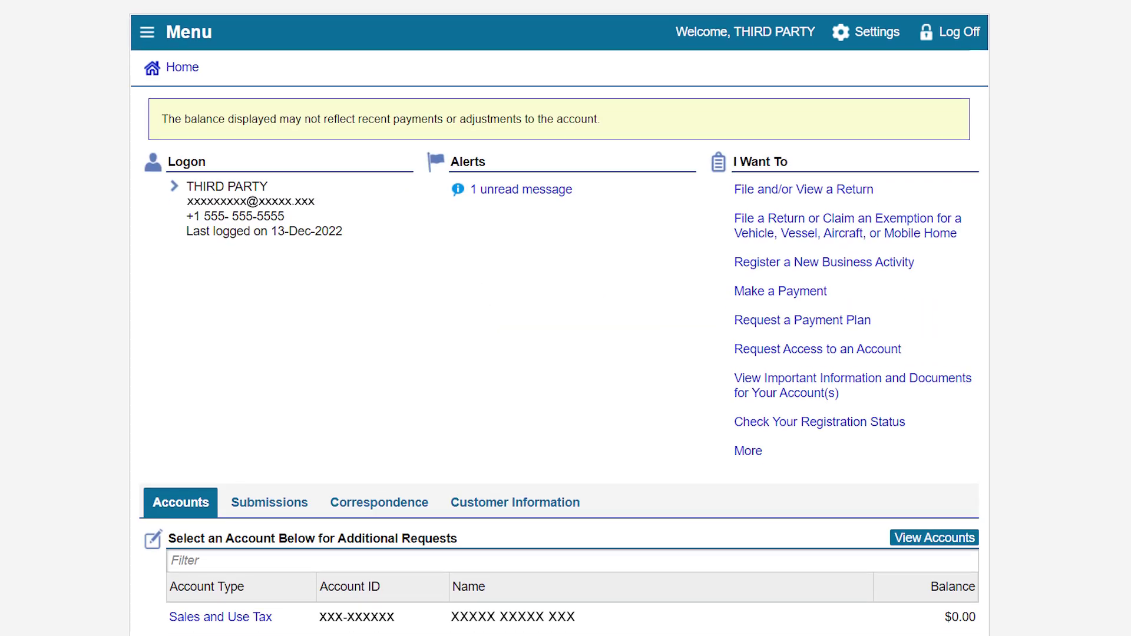